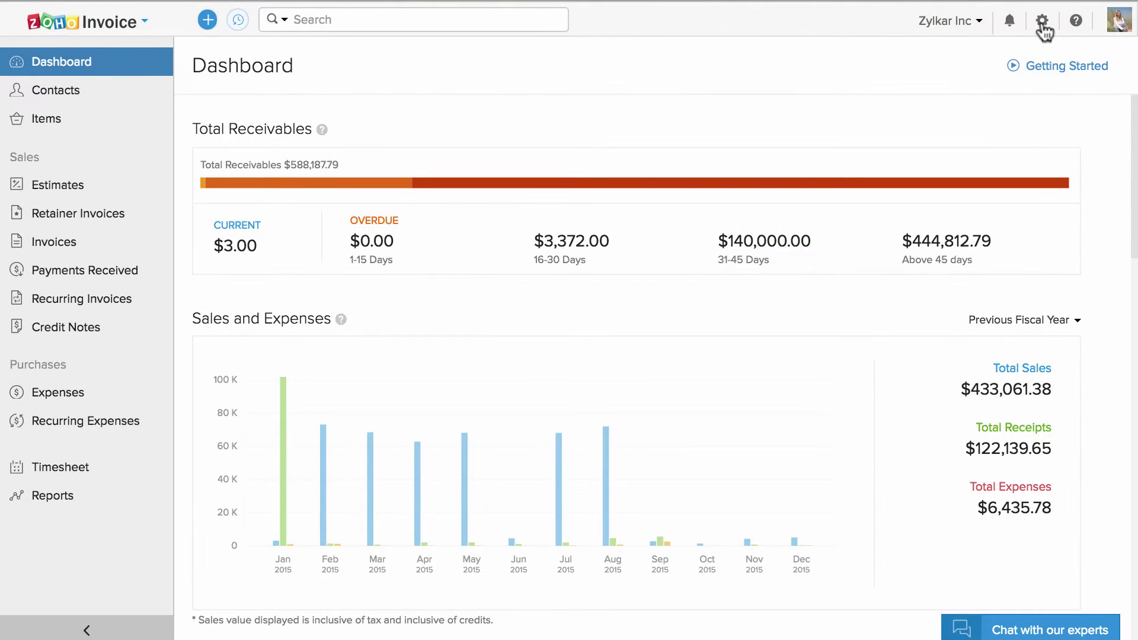
# Go to the Reminders page in More Settings, showing manual and automated invoice reminders.
pyautogui.click(1042, 22)
pyautogui.click(1028, 212)
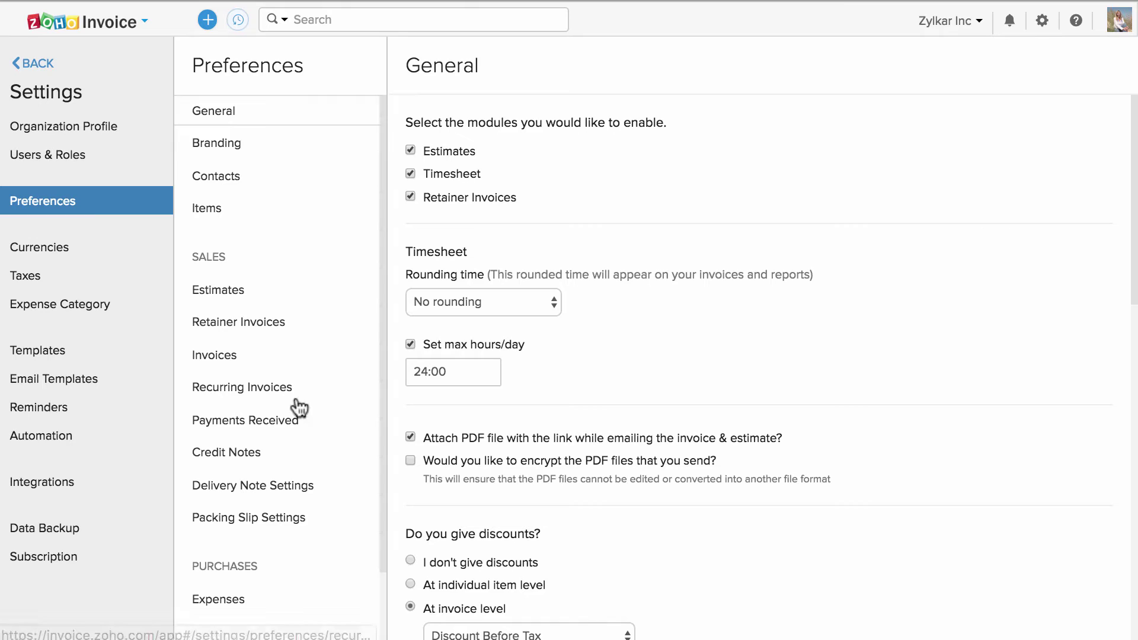
pyautogui.click(88, 407)
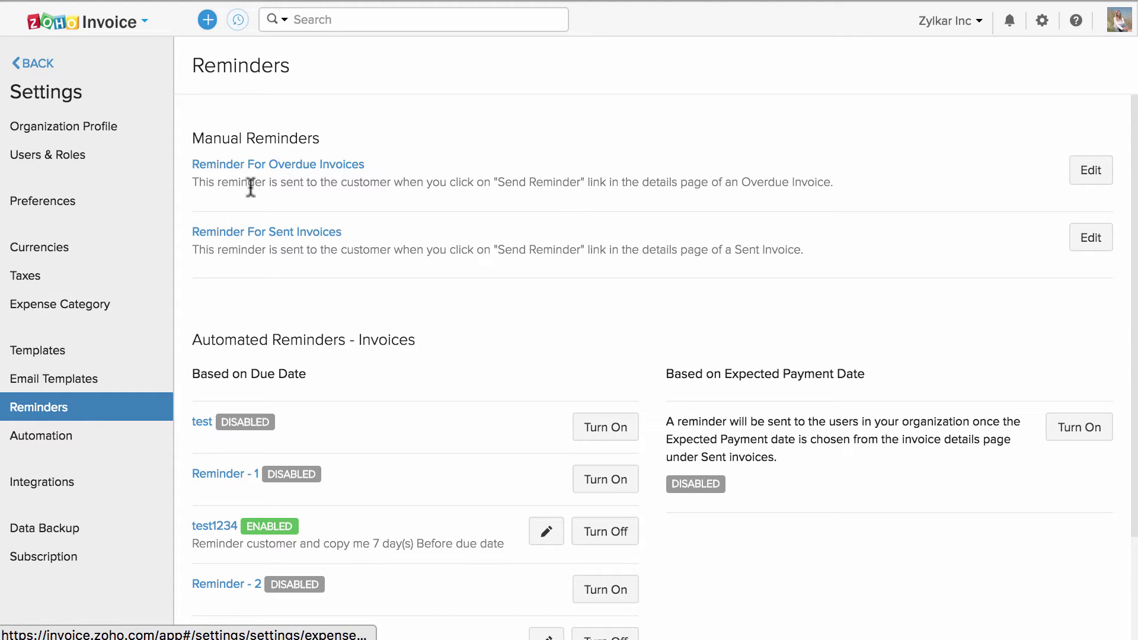
# In the overdue-invoice reminder, replace the greeting word 'Customer' with the Customer Name placeholder.
pyautogui.click(263, 165)
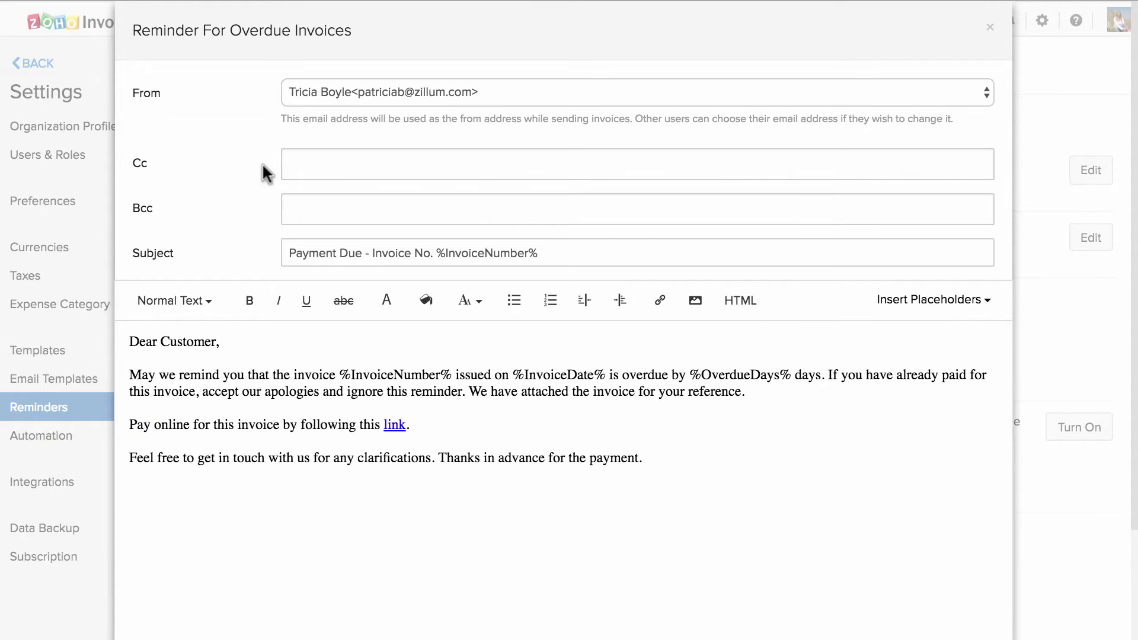
pyautogui.doubleClick(191, 341)
pyautogui.press('BackSpace')
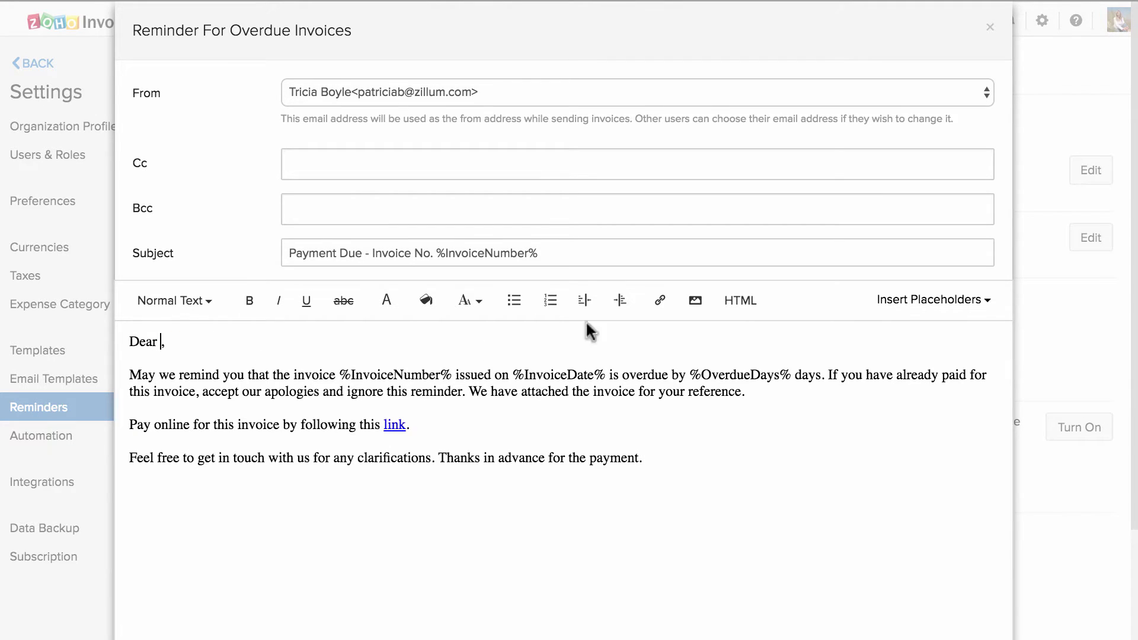
pyautogui.click(896, 301)
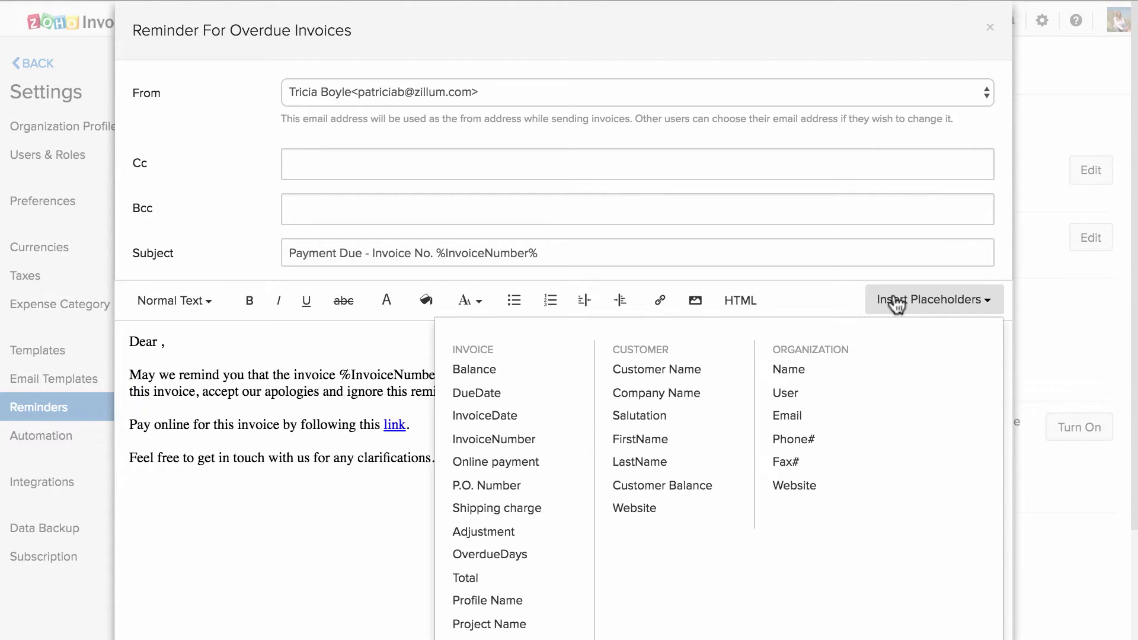
pyautogui.click(680, 370)
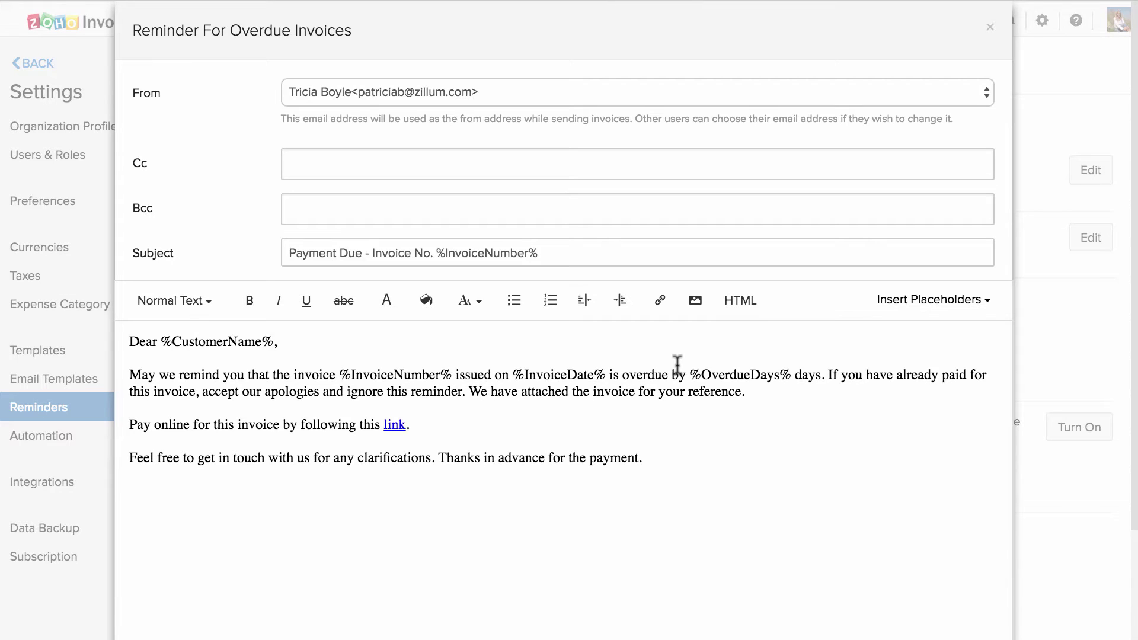
# Check the HTML, image and link options, save the overdue reminder, and open the sent-invoices template.
pyautogui.click(740, 300)
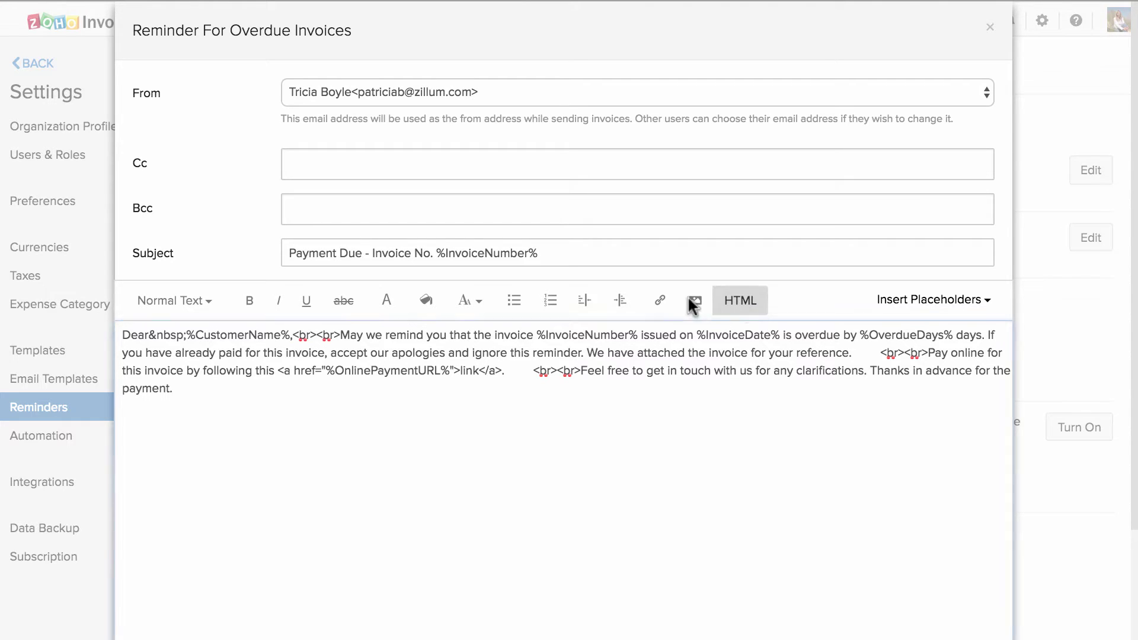
pyautogui.click(733, 299)
pyautogui.click(693, 305)
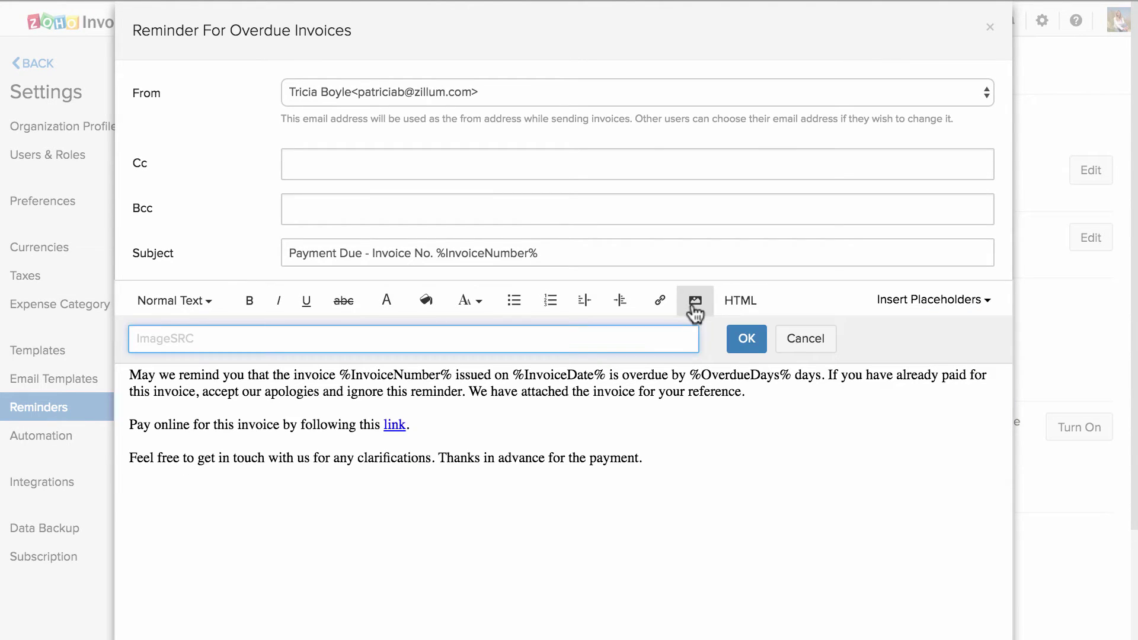
pyautogui.click(664, 308)
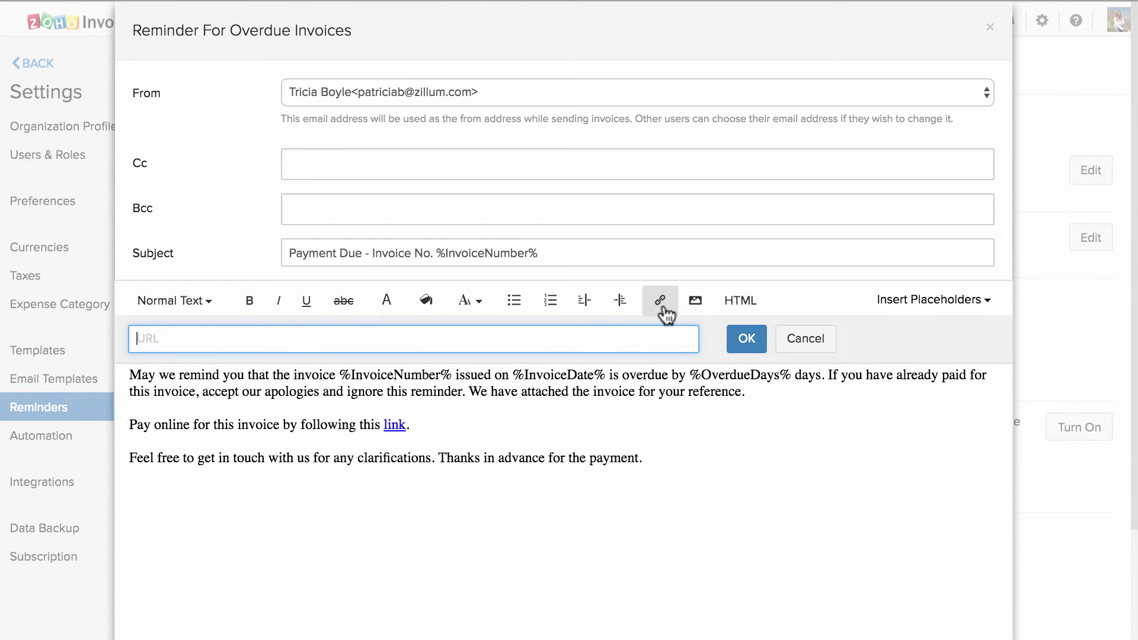
pyautogui.click(706, 442)
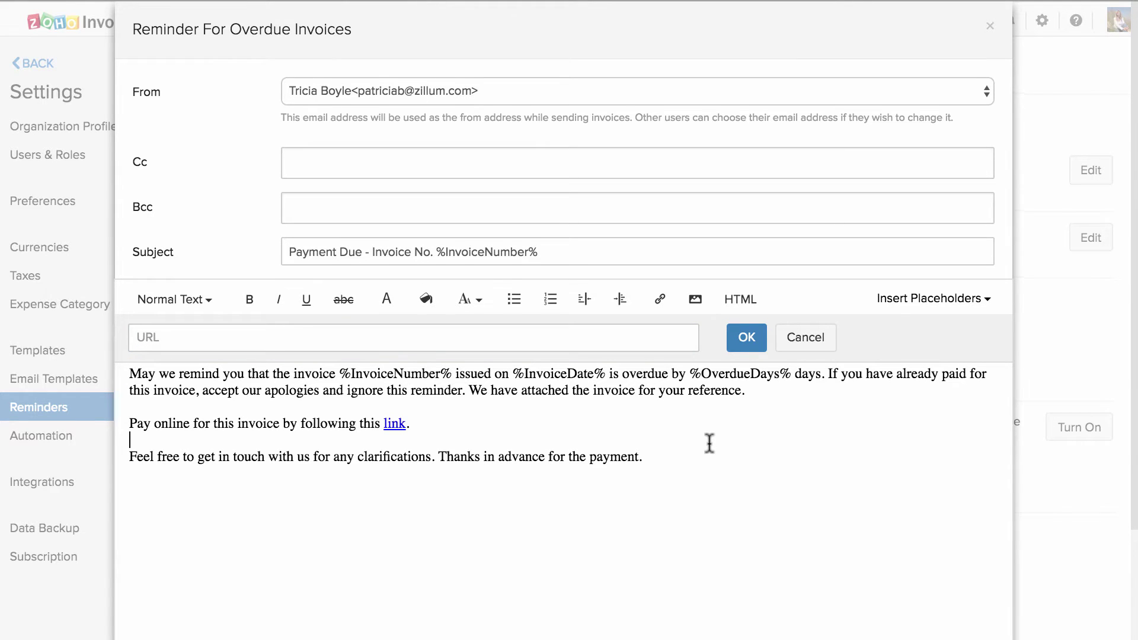
pyautogui.scroll(-3, 709, 444)
pyautogui.click(170, 587)
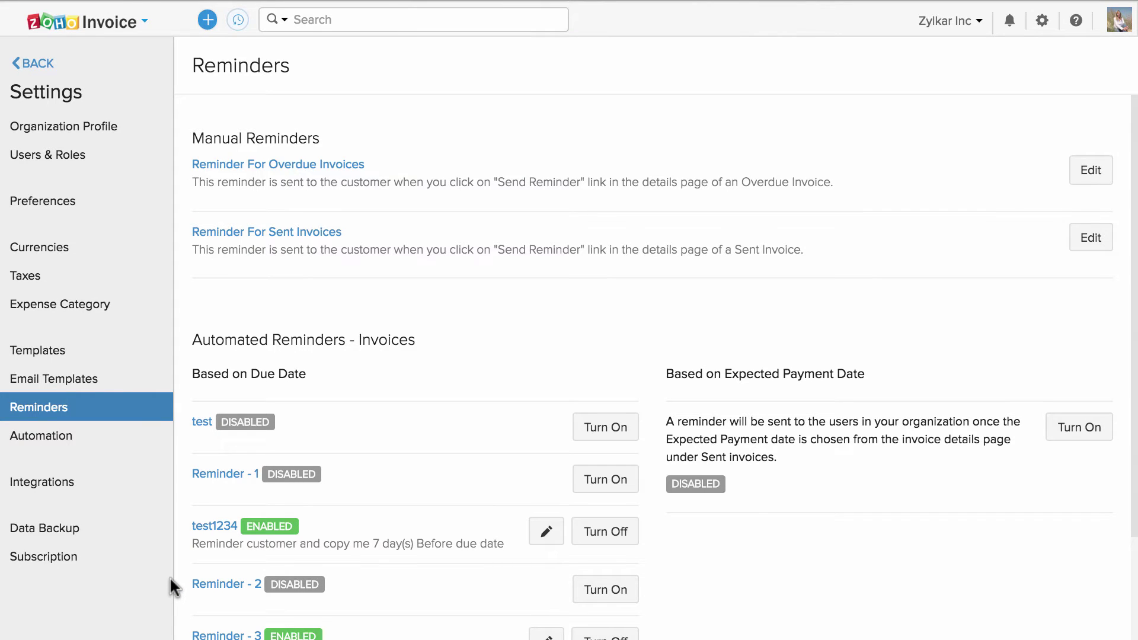
pyautogui.click(229, 233)
pyautogui.scroll(-5, 229, 236)
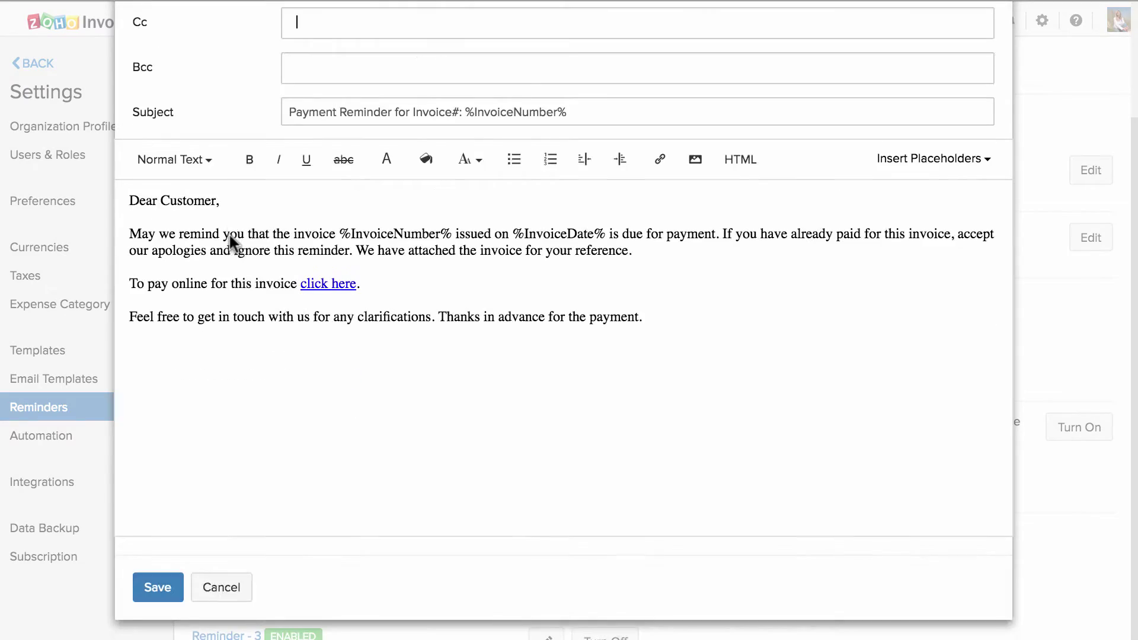
# Save the sent-invoice reminder template and start a payment reminder for invoice INV-00553.
pyautogui.click(173, 584)
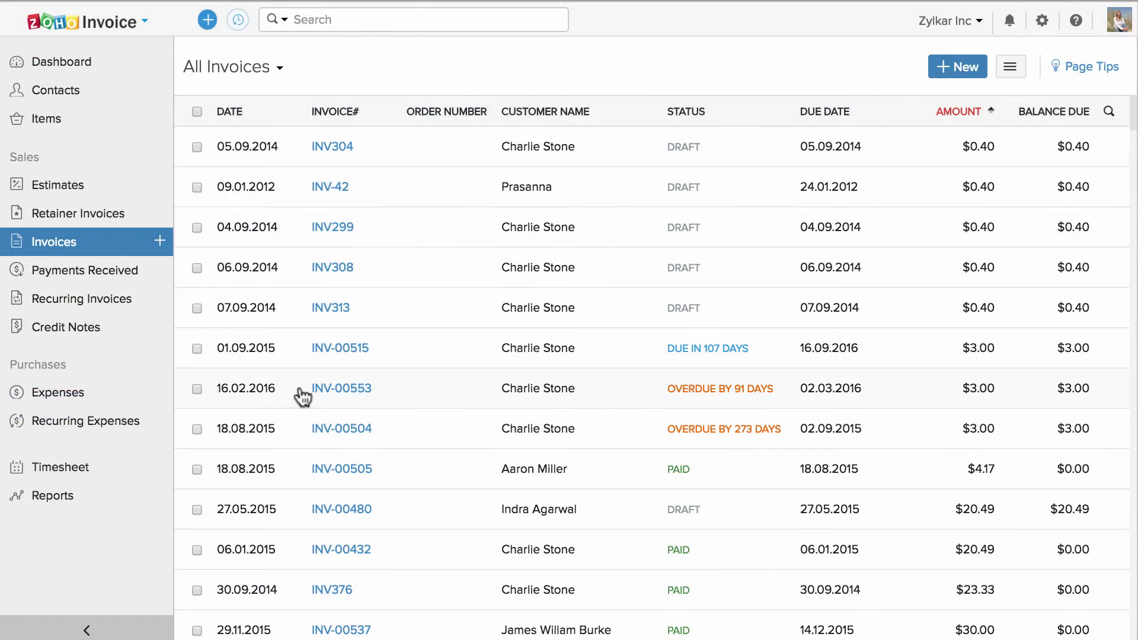
pyautogui.click(303, 397)
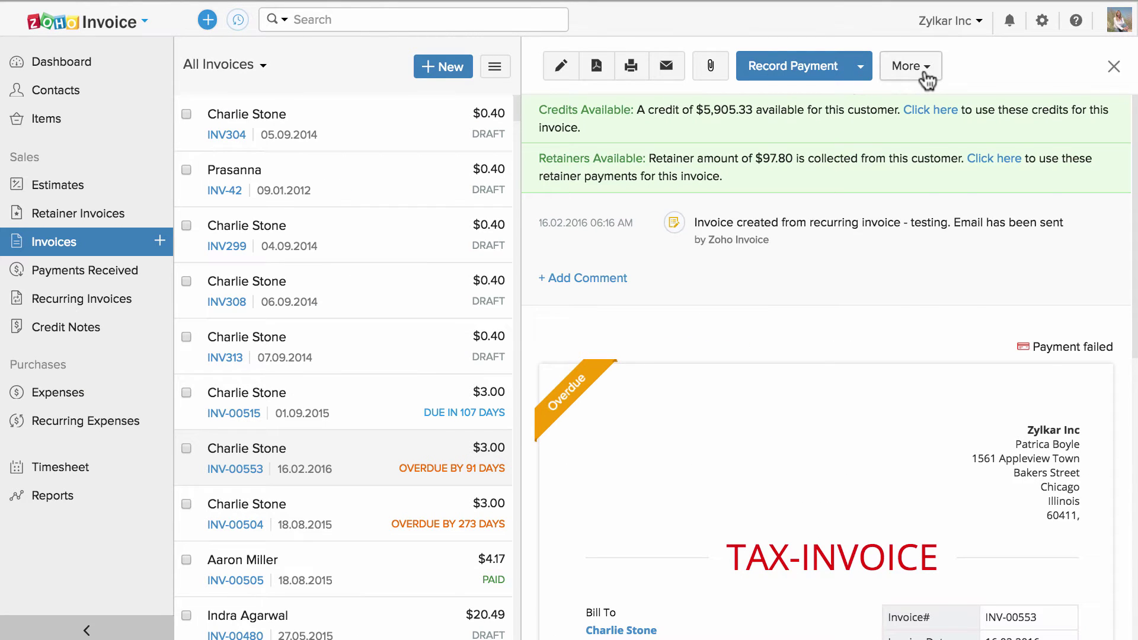
pyautogui.click(908, 67)
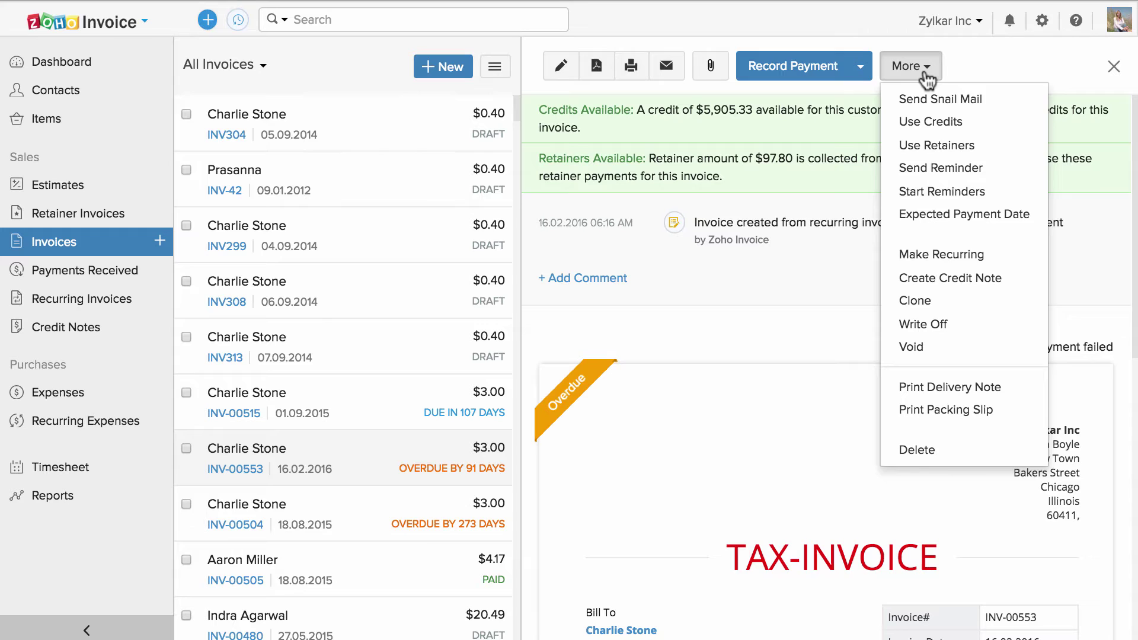
pyautogui.click(967, 168)
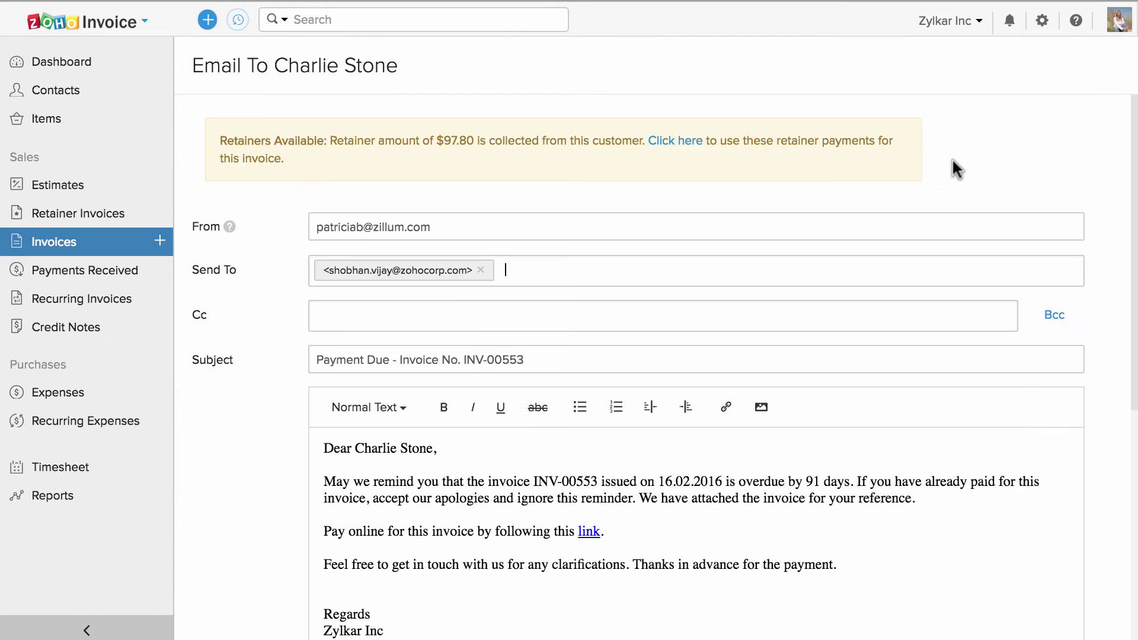
# Review the overdue payment reminder email and send it to the customer.
pyautogui.scroll(-3, 952, 160)
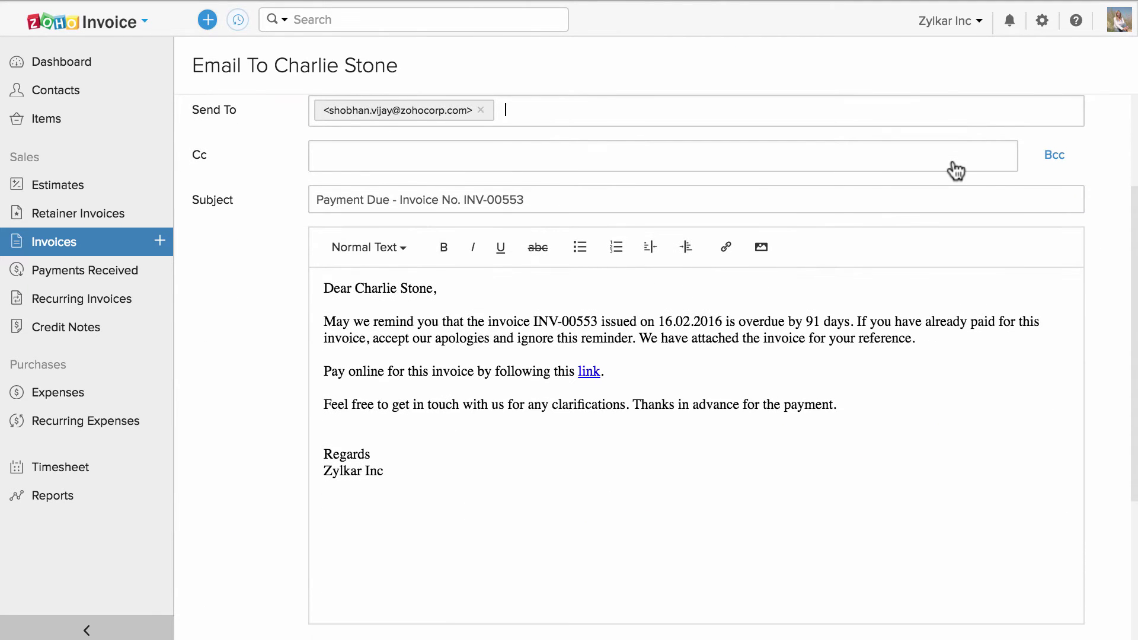
pyautogui.scroll(-2, 956, 171)
pyautogui.scroll(2, 953, 170)
pyautogui.scroll(-3, 952, 171)
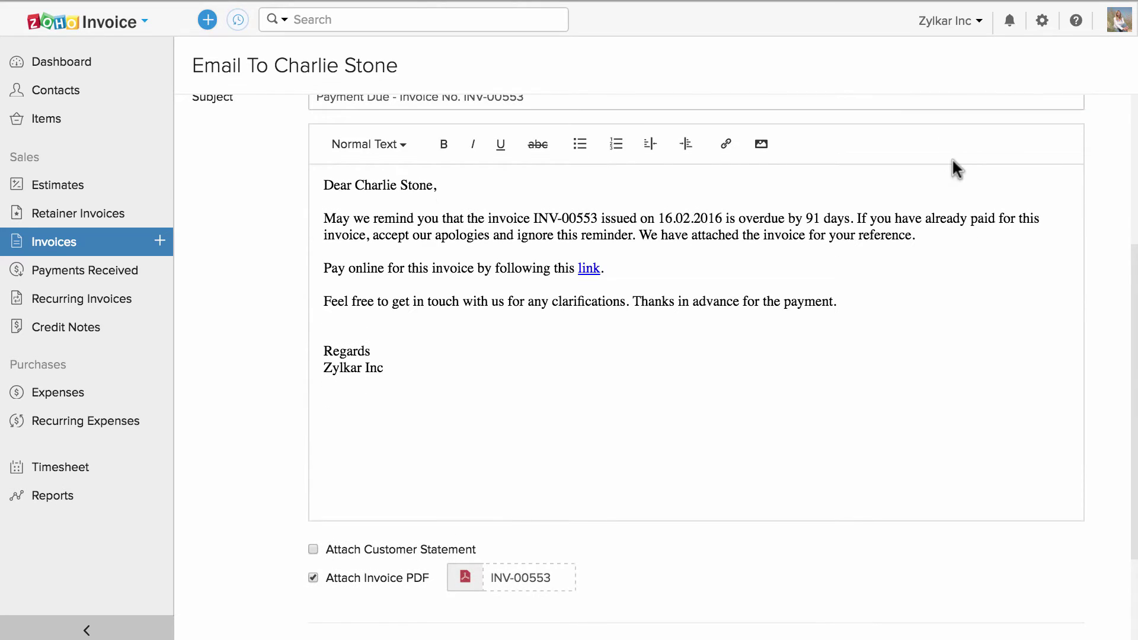
pyautogui.scroll(-1, 952, 158)
pyautogui.scroll(-2, 953, 162)
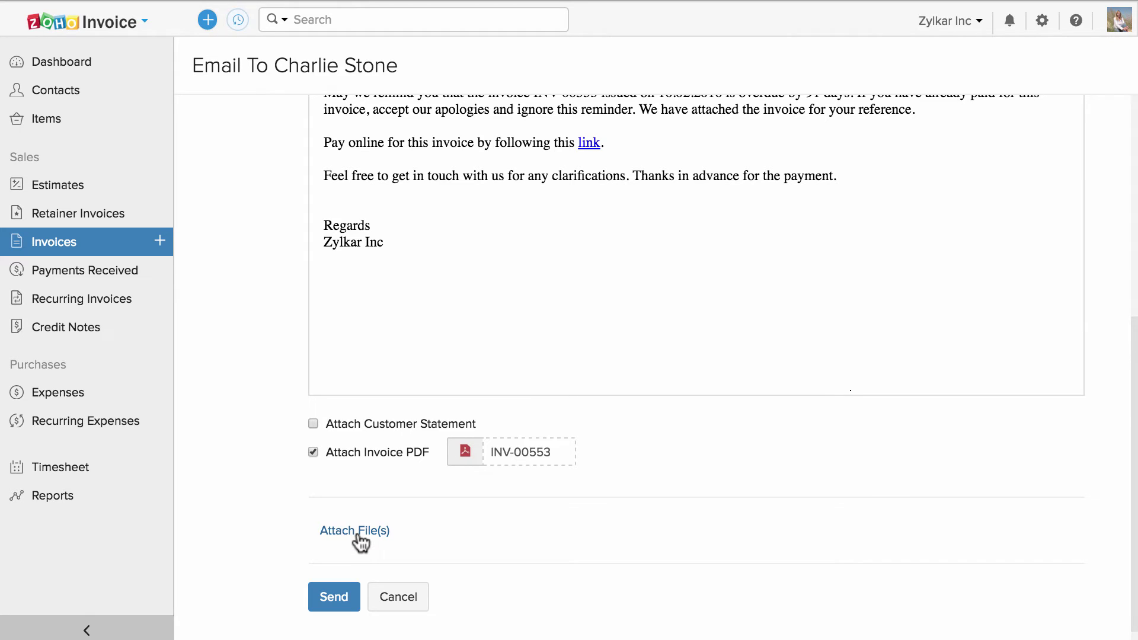
pyautogui.click(340, 596)
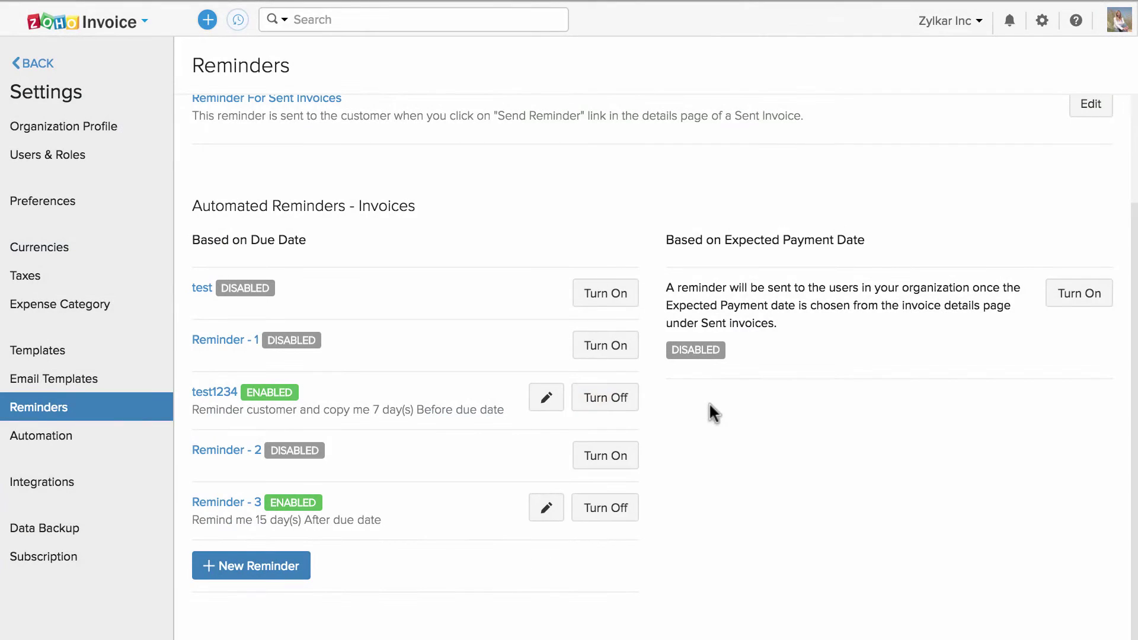
# Open the test automated reminder form and close it without changes.
pyautogui.click(624, 298)
pyautogui.scroll(-5, 640, 452)
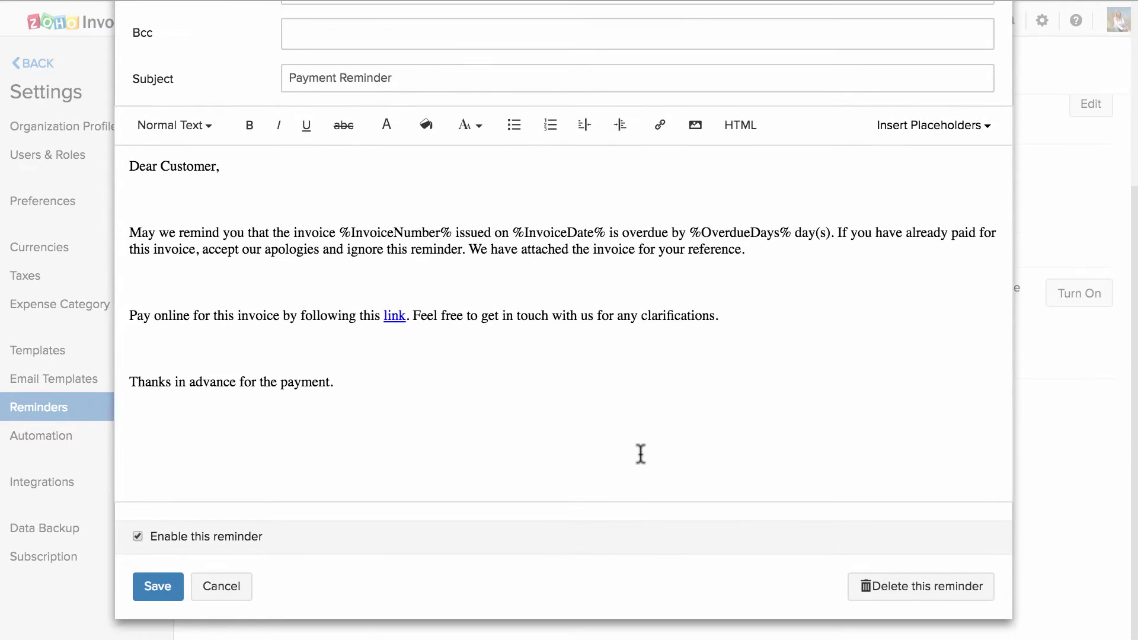
pyautogui.scroll(5, 640, 452)
pyautogui.click(989, 27)
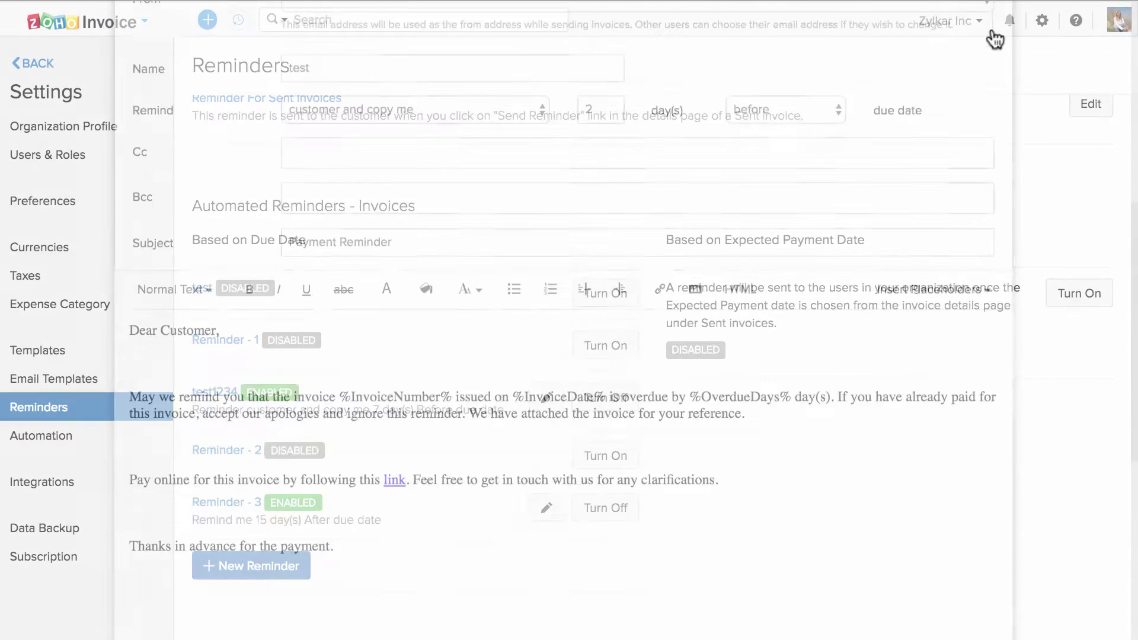
# Create a new reminder named '5 day adv reminder' that reminds the customer and copies me.
pyautogui.click(284, 564)
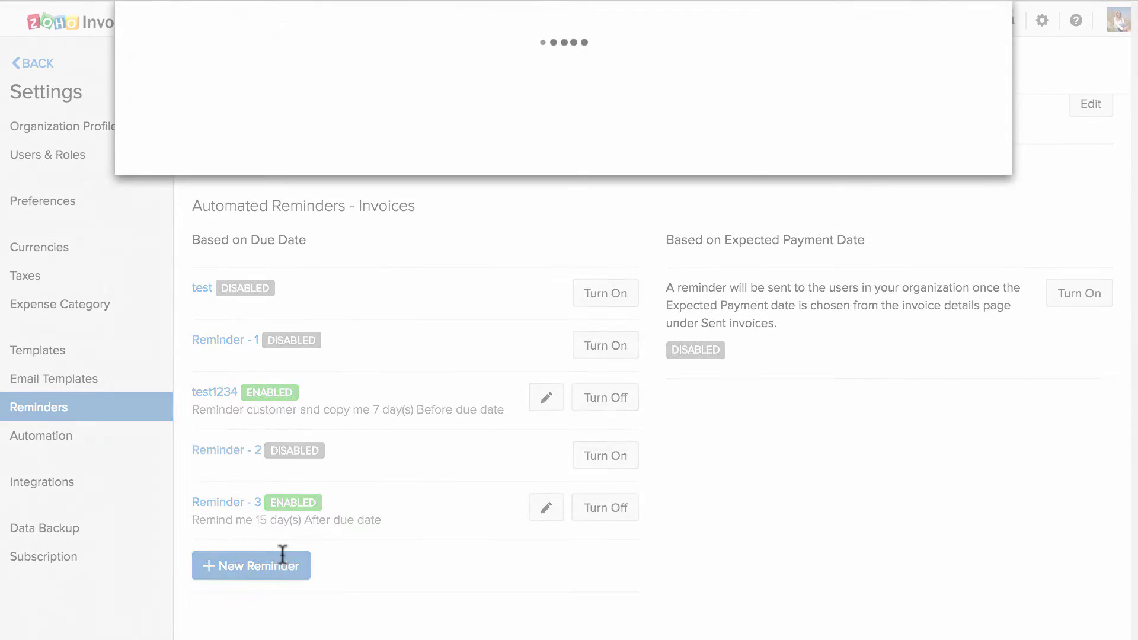
pyautogui.click(468, 93)
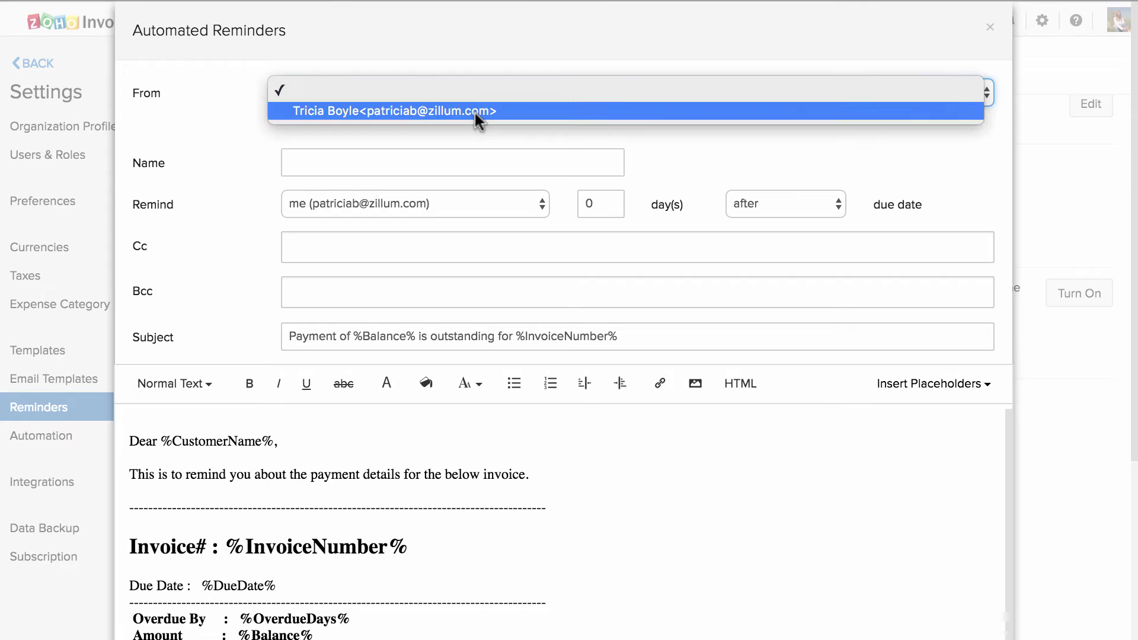
pyautogui.click(475, 110)
pyautogui.click(476, 160)
pyautogui.write('5')
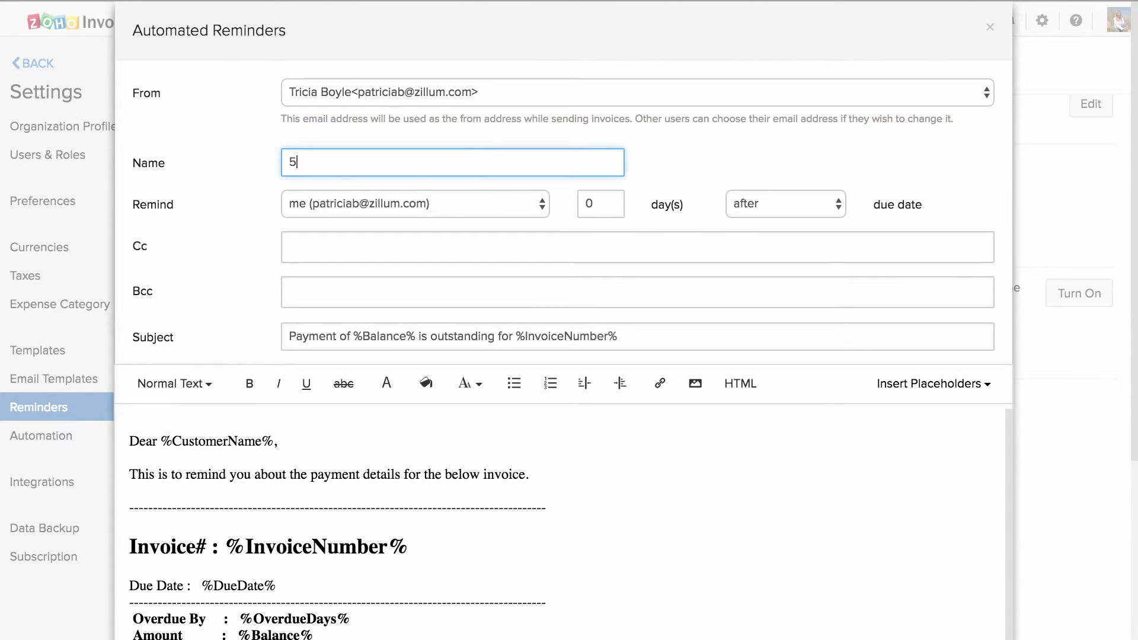
pyautogui.write(' day adv reminder')
pyautogui.click(484, 203)
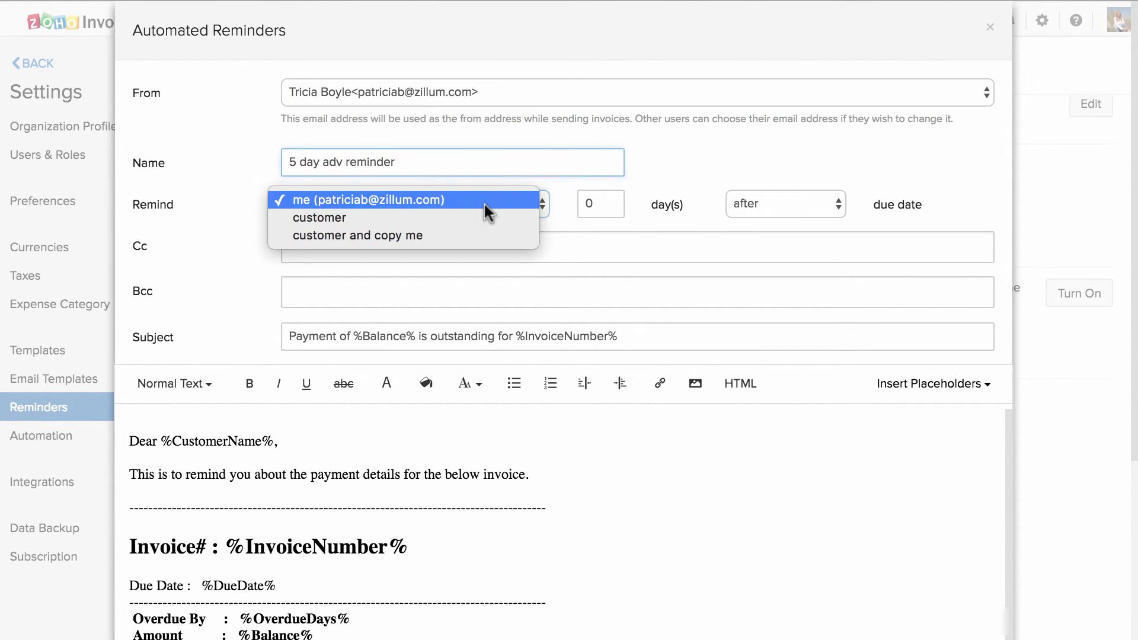
pyautogui.click(489, 235)
# Schedule the reminder for 5 days before the due date.
pyautogui.click(603, 201)
pyautogui.press('BackSpace')
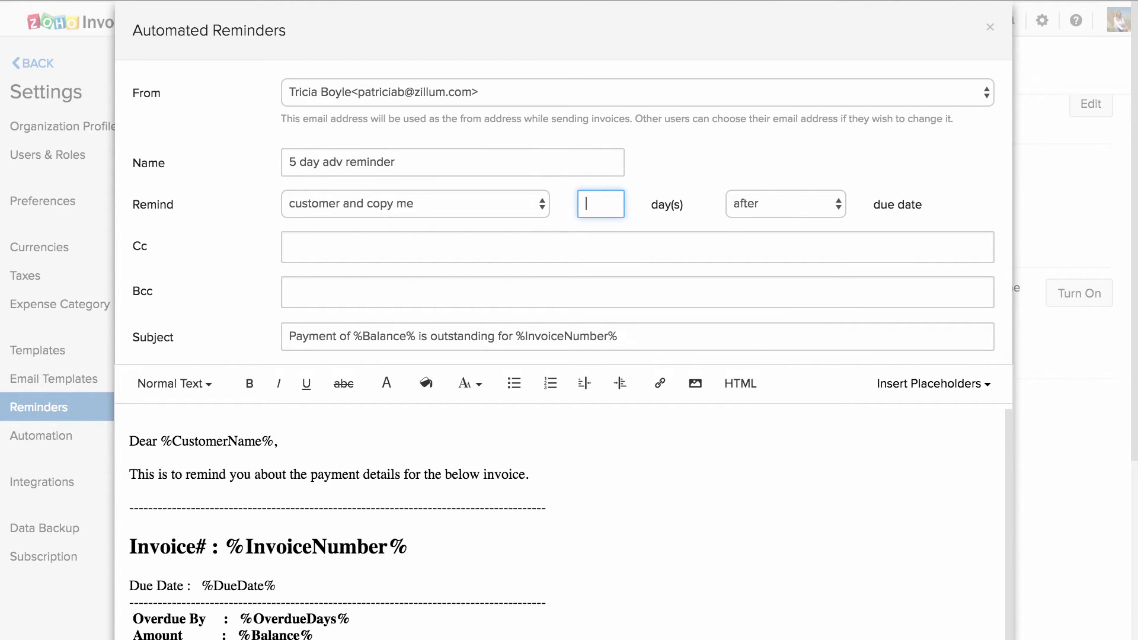
pyautogui.write('5')
pyautogui.click(756, 200)
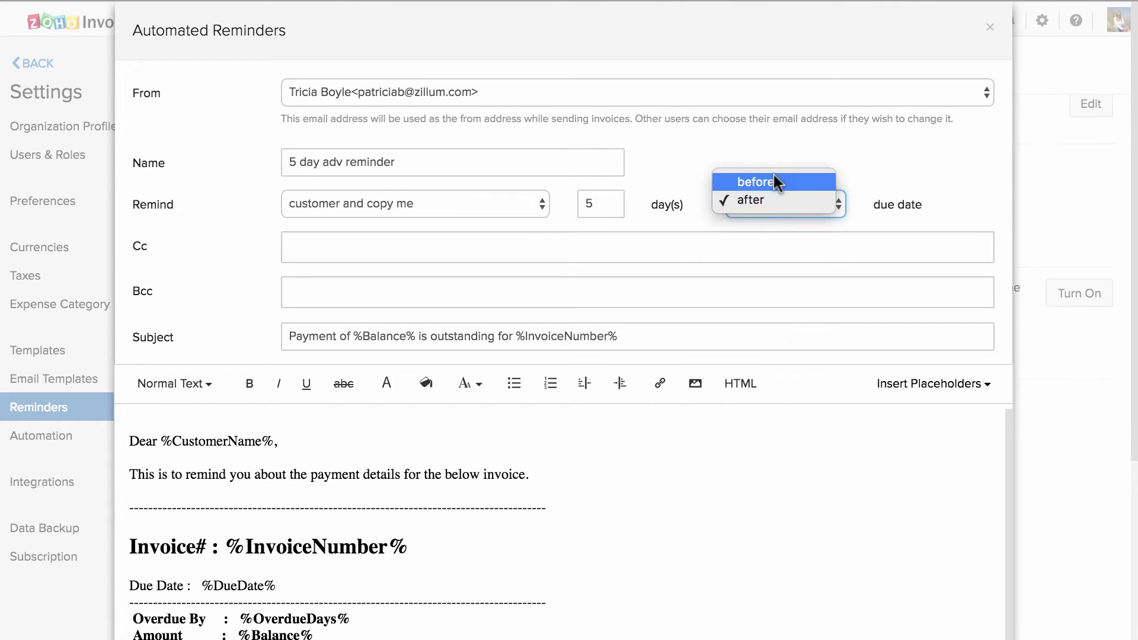
pyautogui.click(774, 179)
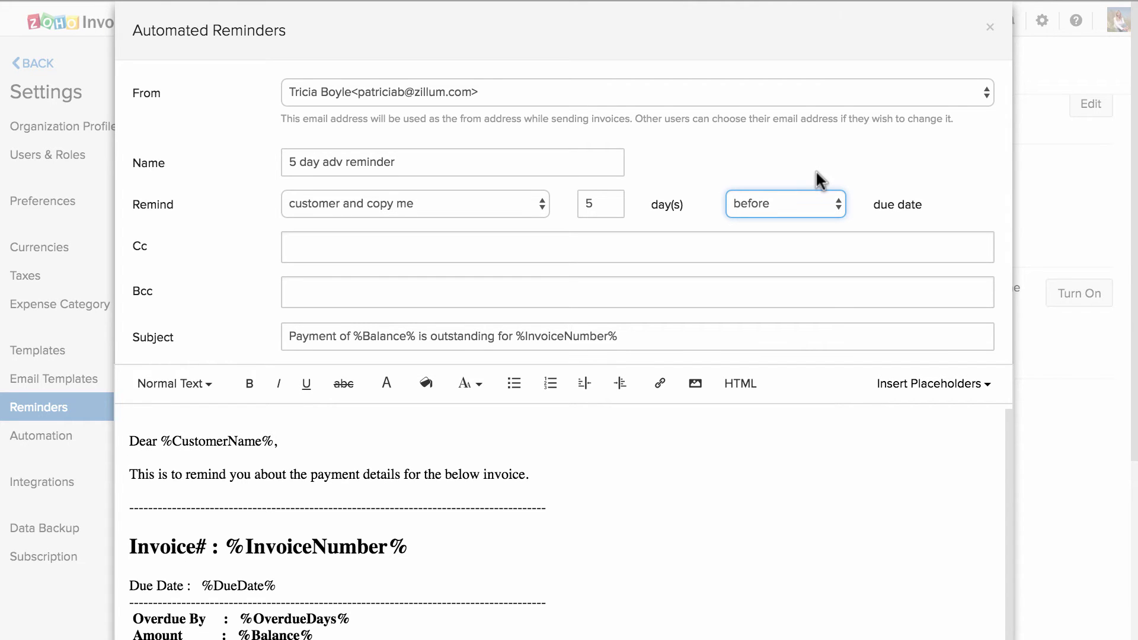
# Add the company name placeholder to the signature and save the reminder.
pyautogui.scroll(-5, 816, 172)
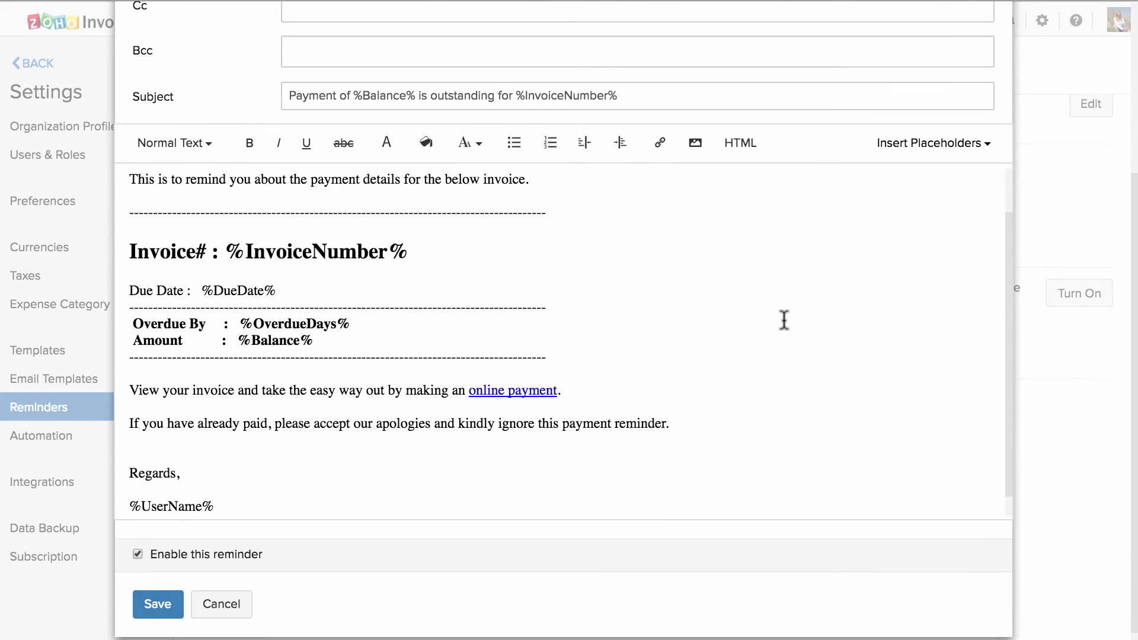
pyautogui.scroll(-1, 784, 320)
pyautogui.scroll(3, 784, 320)
pyautogui.click(923, 150)
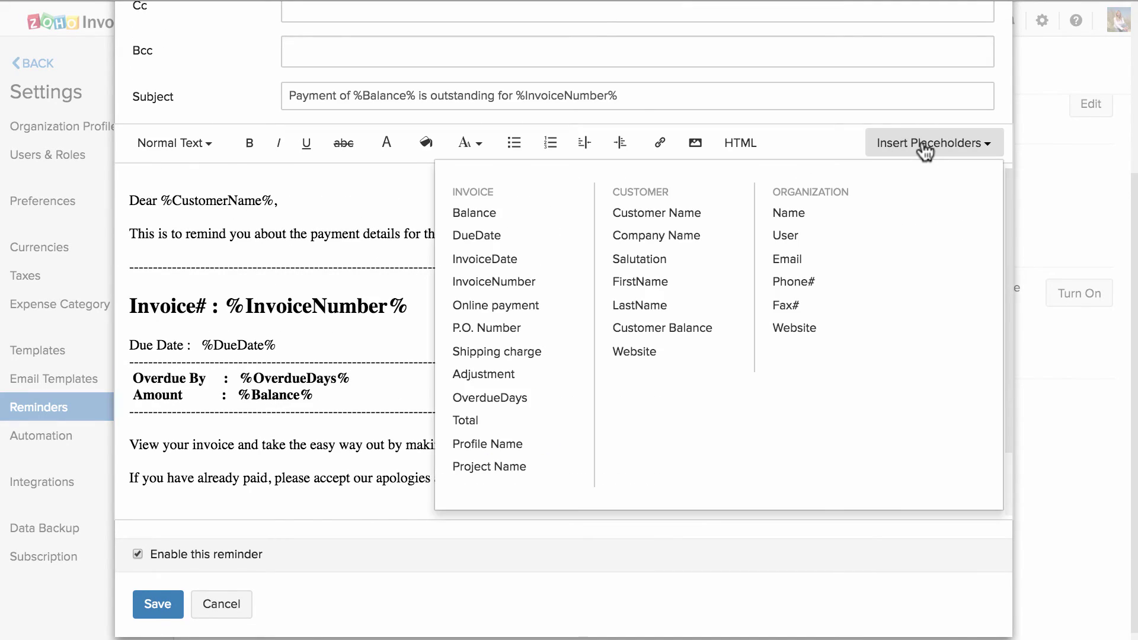
pyautogui.click(926, 148)
pyautogui.scroll(-3, 747, 323)
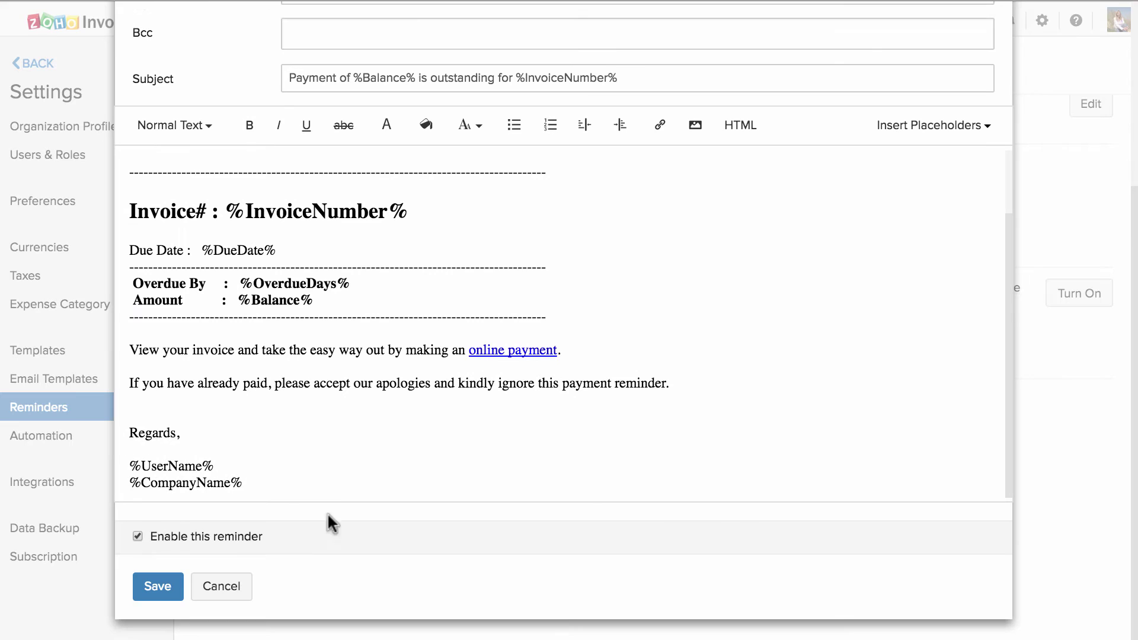
pyautogui.click(164, 583)
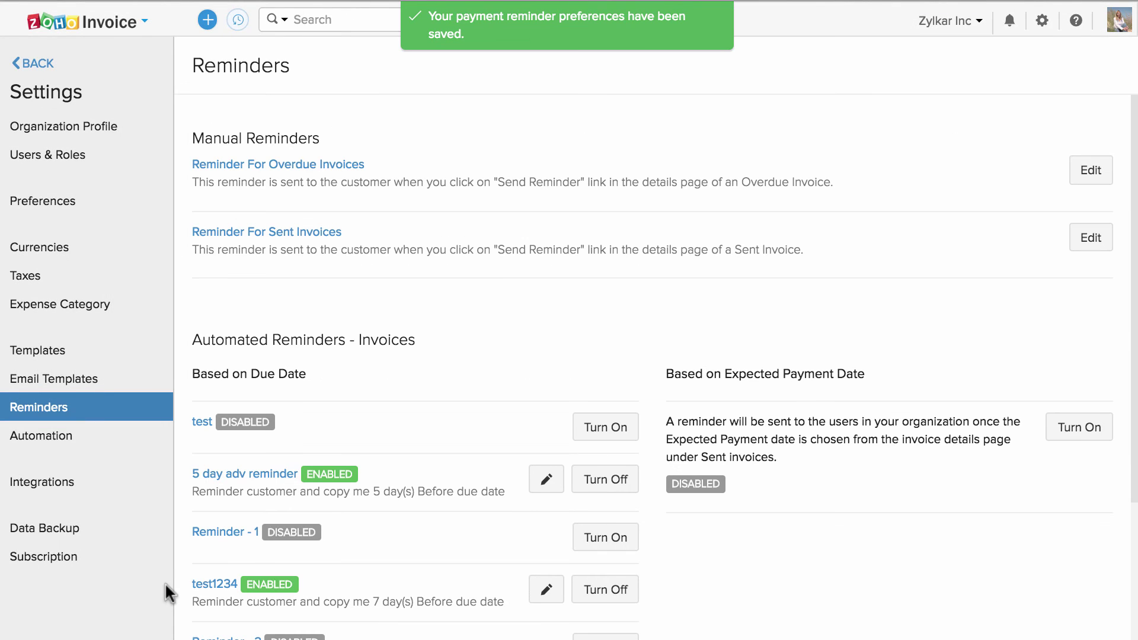
# Turn off the test1234 reminder and turn on the expected-payment-date reminder.
pyautogui.scroll(-2, 214, 571)
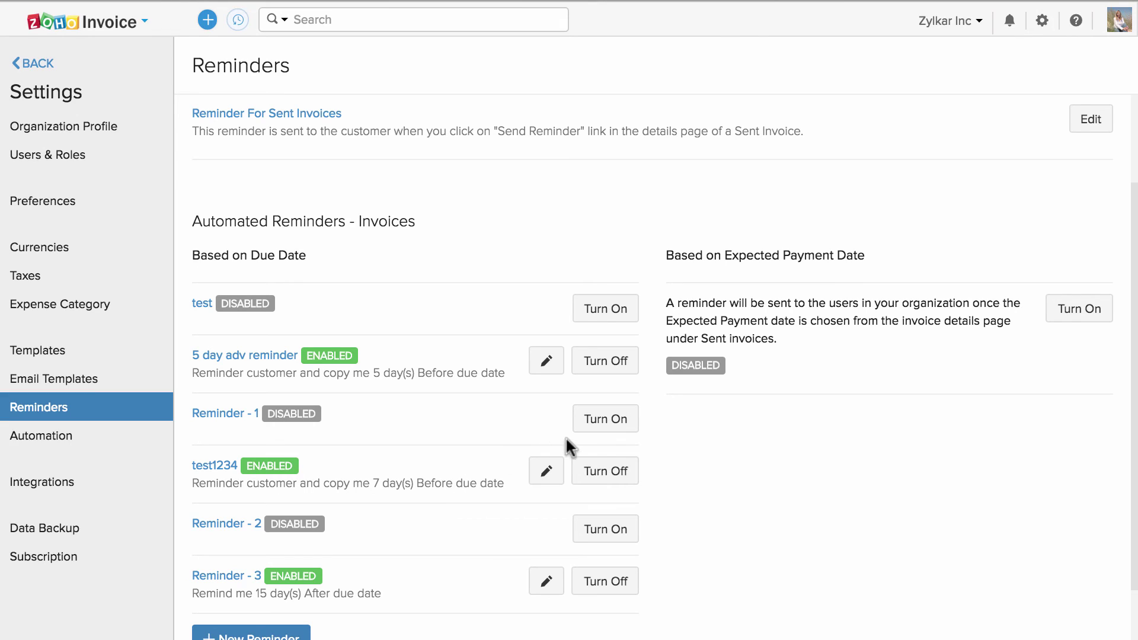
pyautogui.click(606, 471)
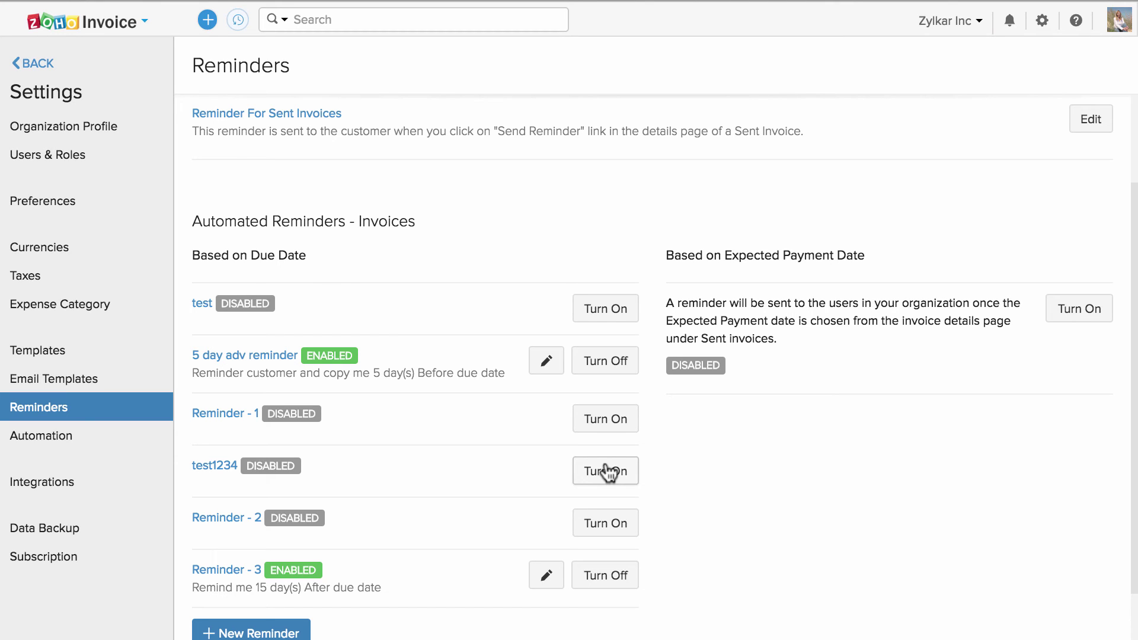
pyautogui.click(1057, 304)
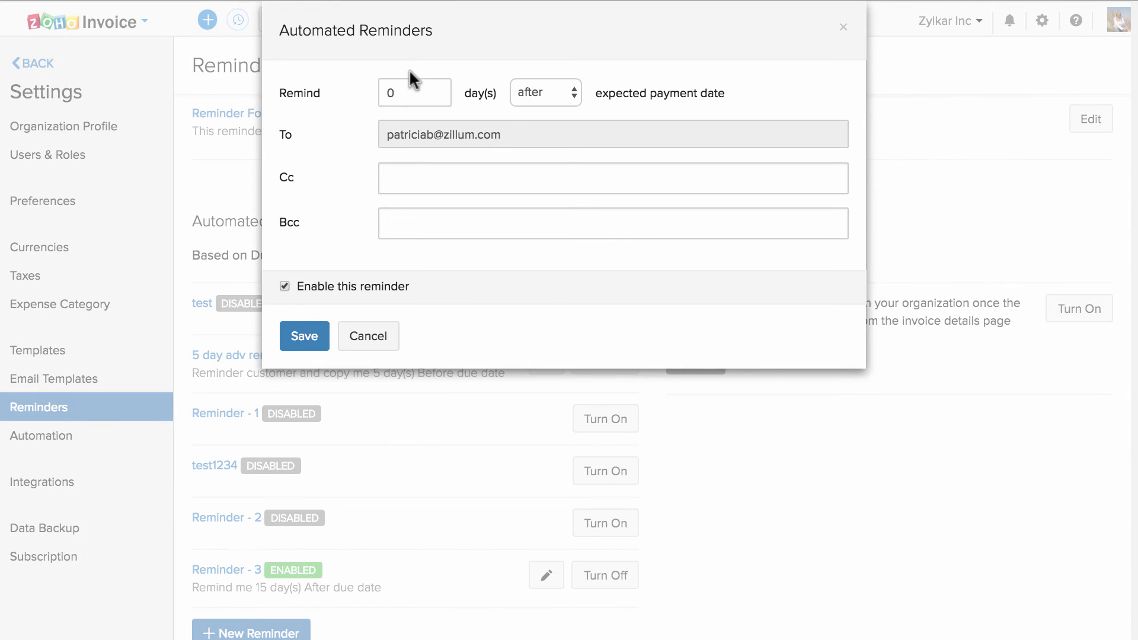
# Set the expected-payment-date reminder to 5 days after and save it.
pyautogui.click(403, 92)
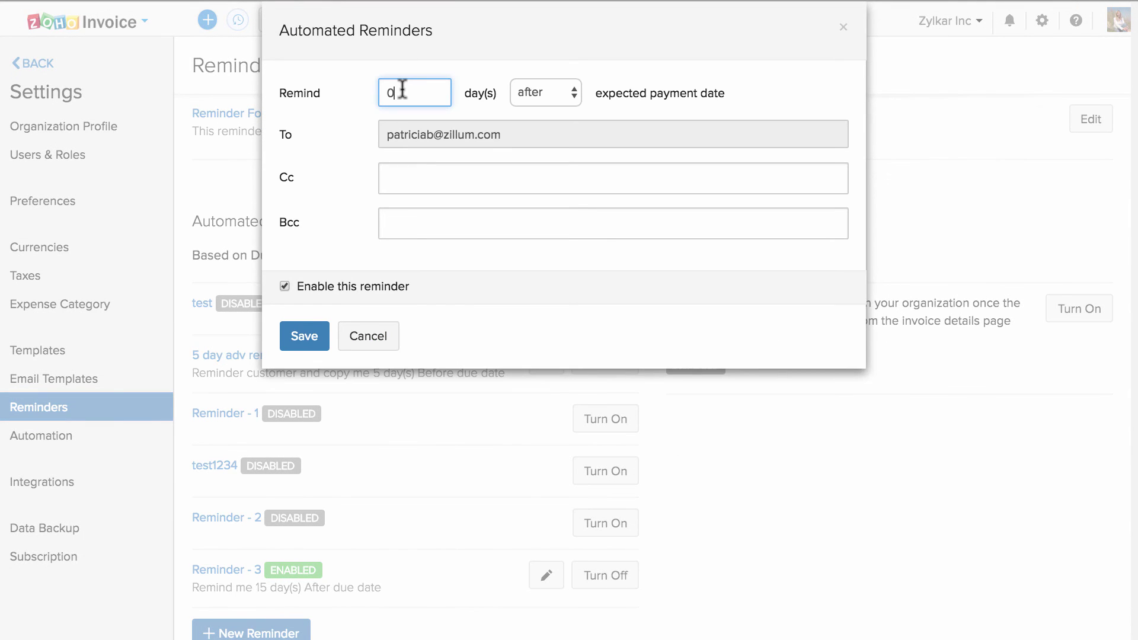
pyautogui.click(549, 92)
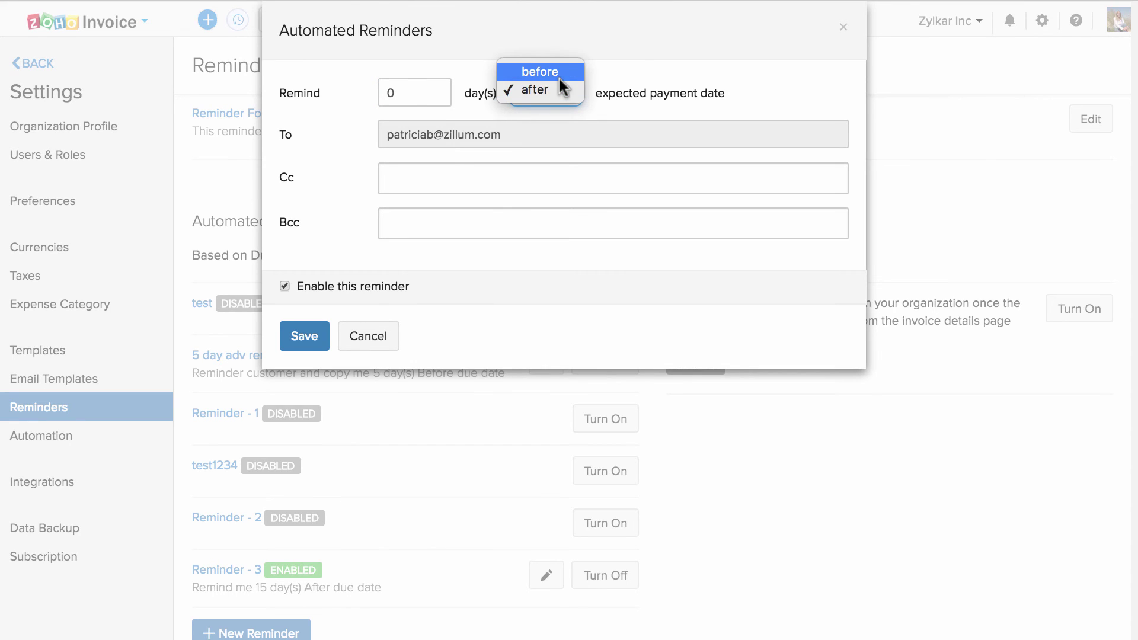
pyautogui.click(406, 90)
pyautogui.click(406, 90)
pyautogui.press('BackSpace')
pyautogui.write('5')
pyautogui.click(545, 92)
pyautogui.click(536, 86)
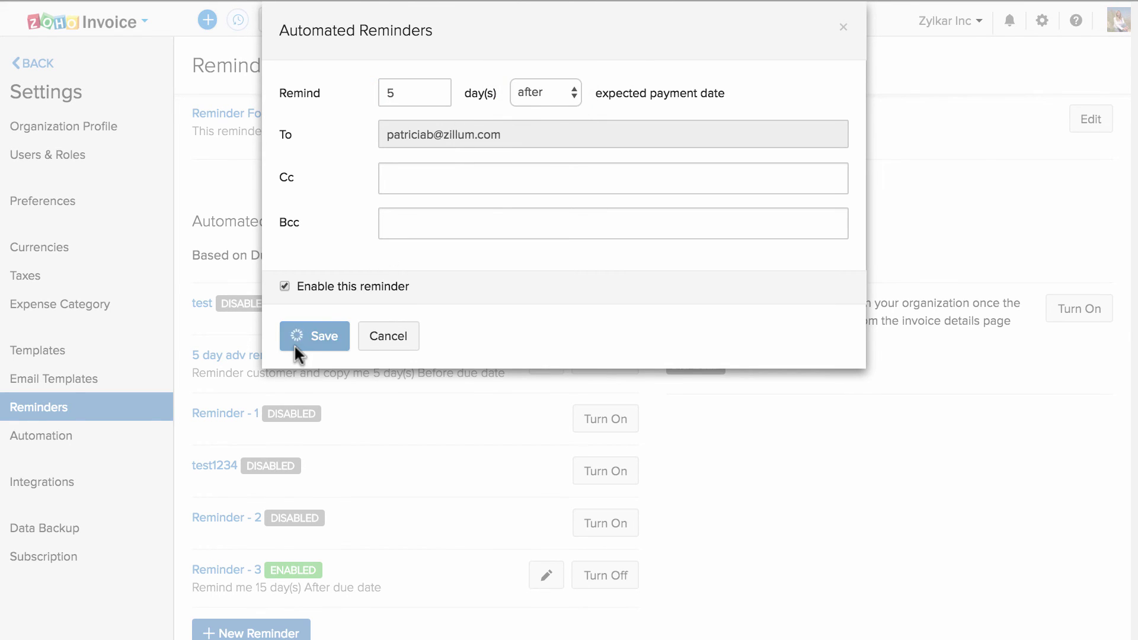
pyautogui.click(304, 336)
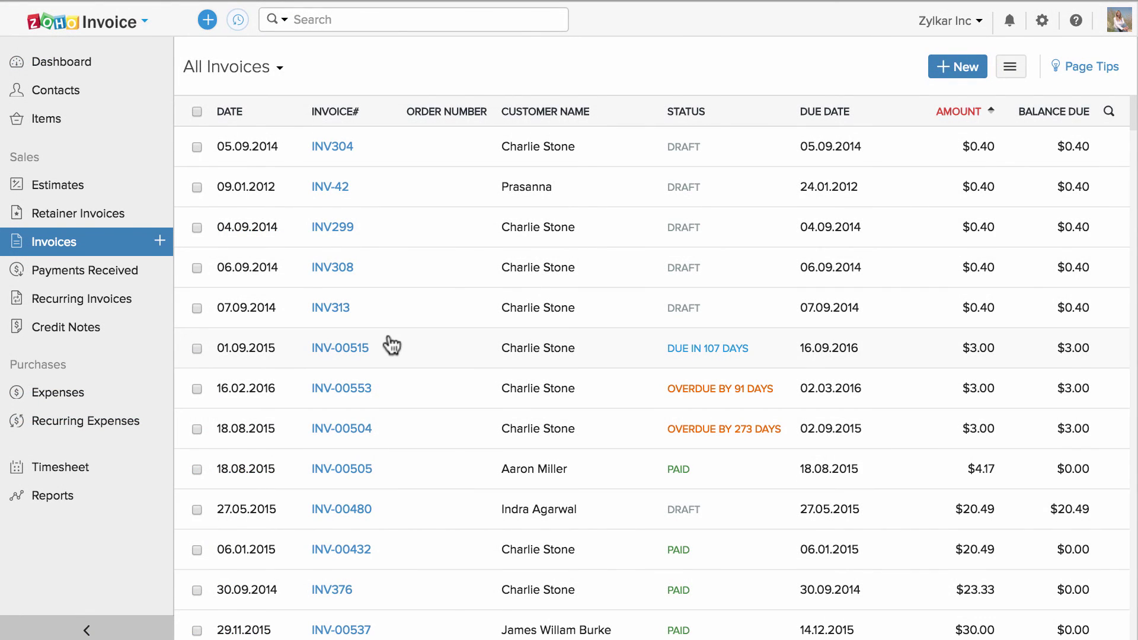
# Give the invoice due in 107 days an expected payment date of 30 June 2016, noted 'Payment Date'.
pyautogui.click(391, 346)
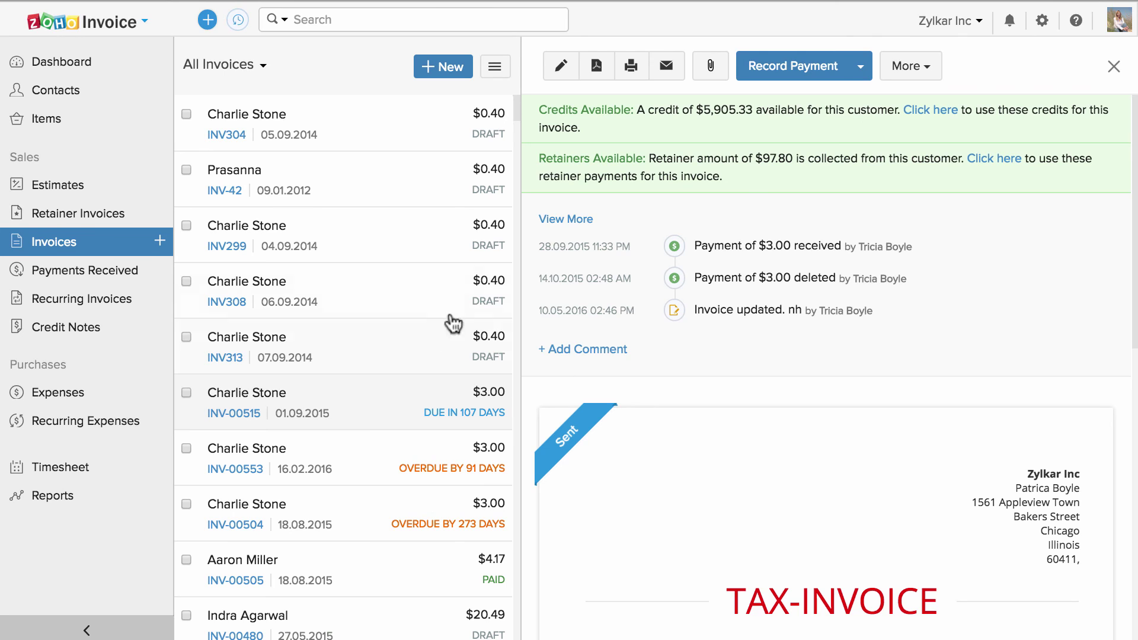
pyautogui.click(913, 82)
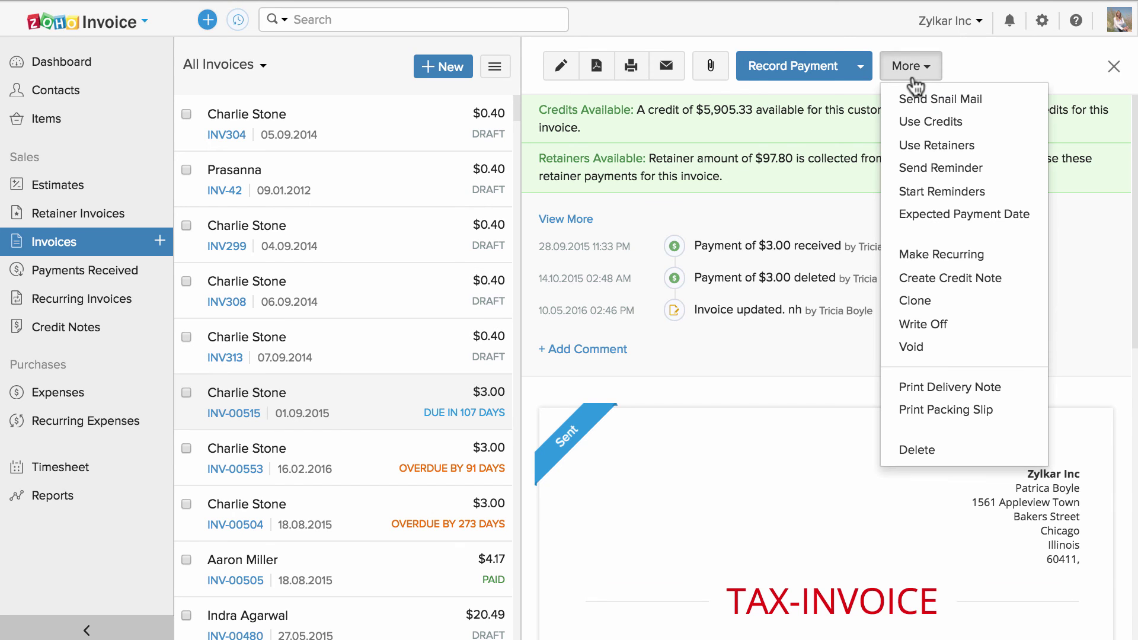
pyautogui.click(966, 217)
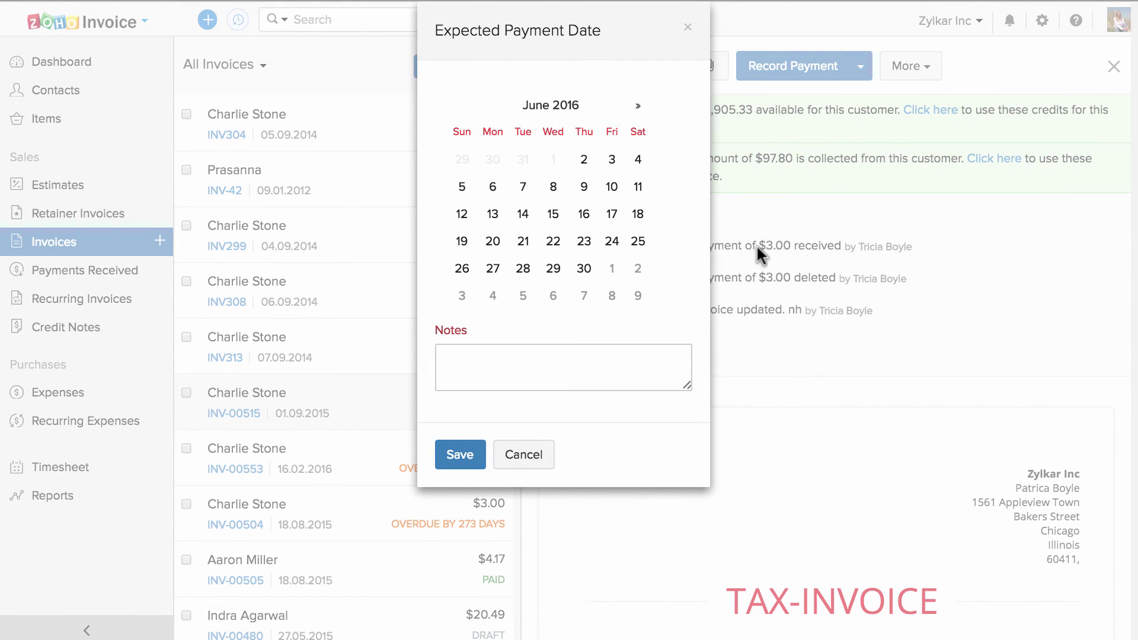
pyautogui.click(583, 269)
pyautogui.click(563, 368)
pyautogui.write('Payment Date')
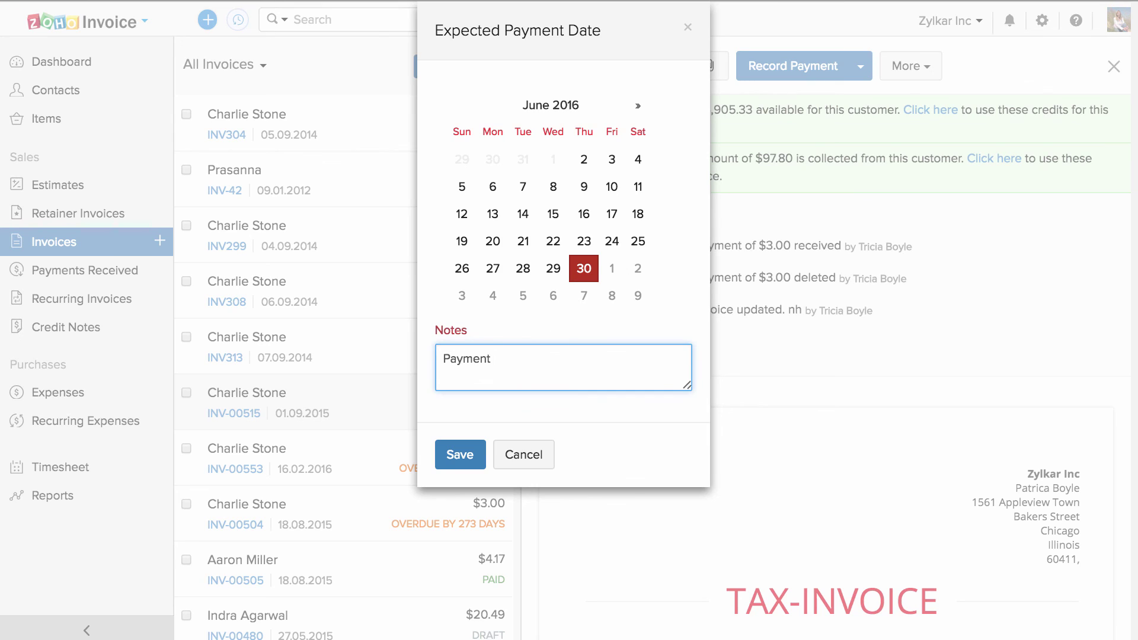
pyautogui.click(462, 455)
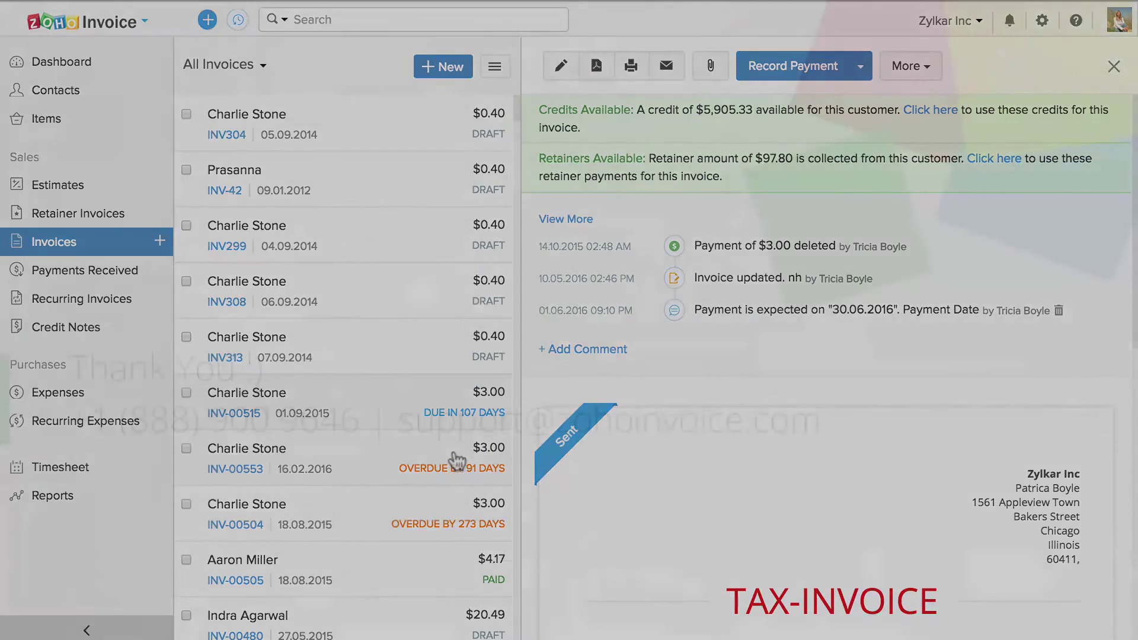